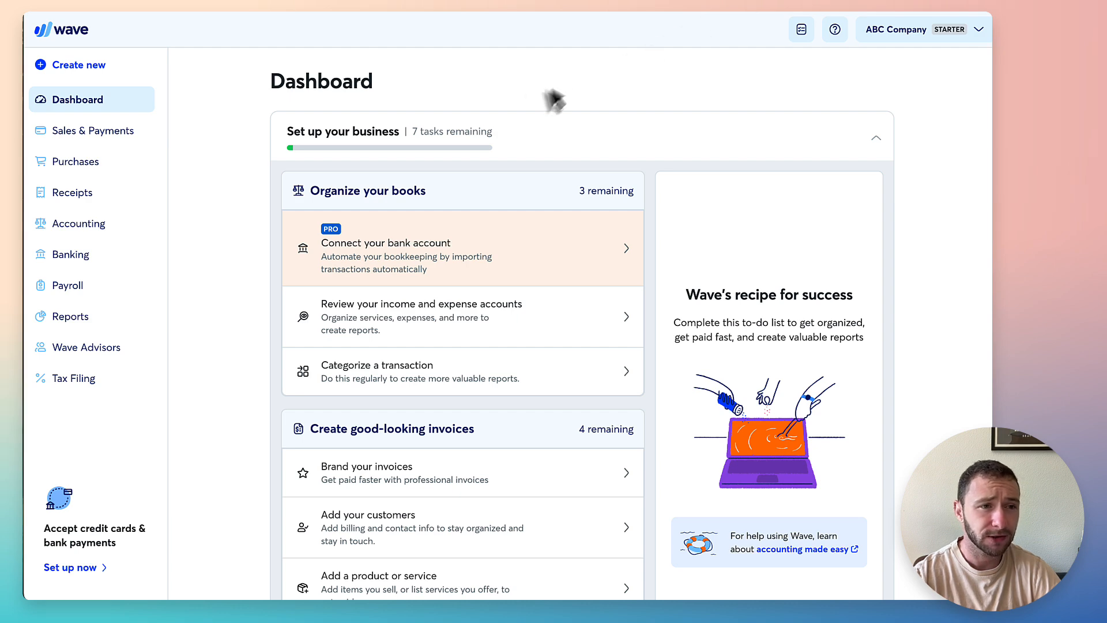
# Step: Start a new journal entry from the accounting transactions list
pyautogui.click(99, 73)
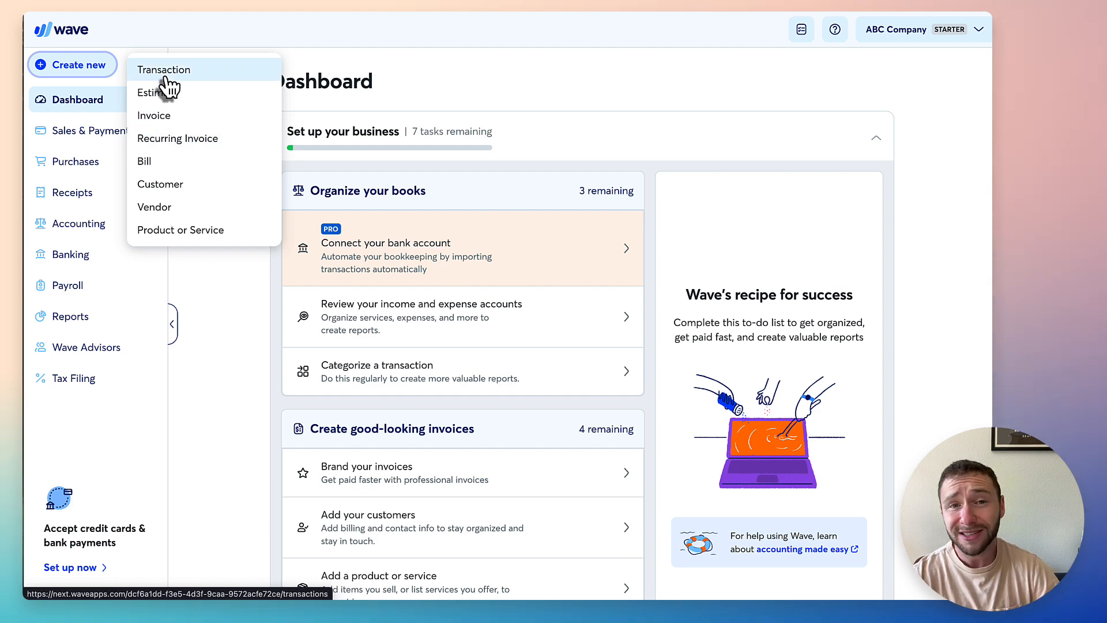
pyautogui.click(339, 56)
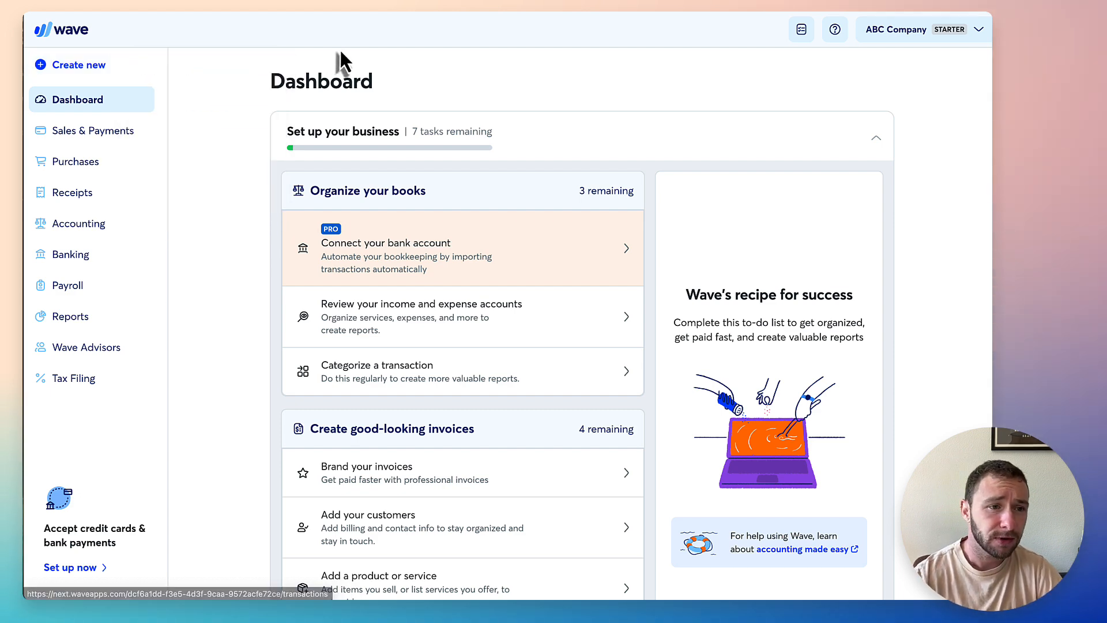
pyautogui.click(101, 225)
pyautogui.click(86, 256)
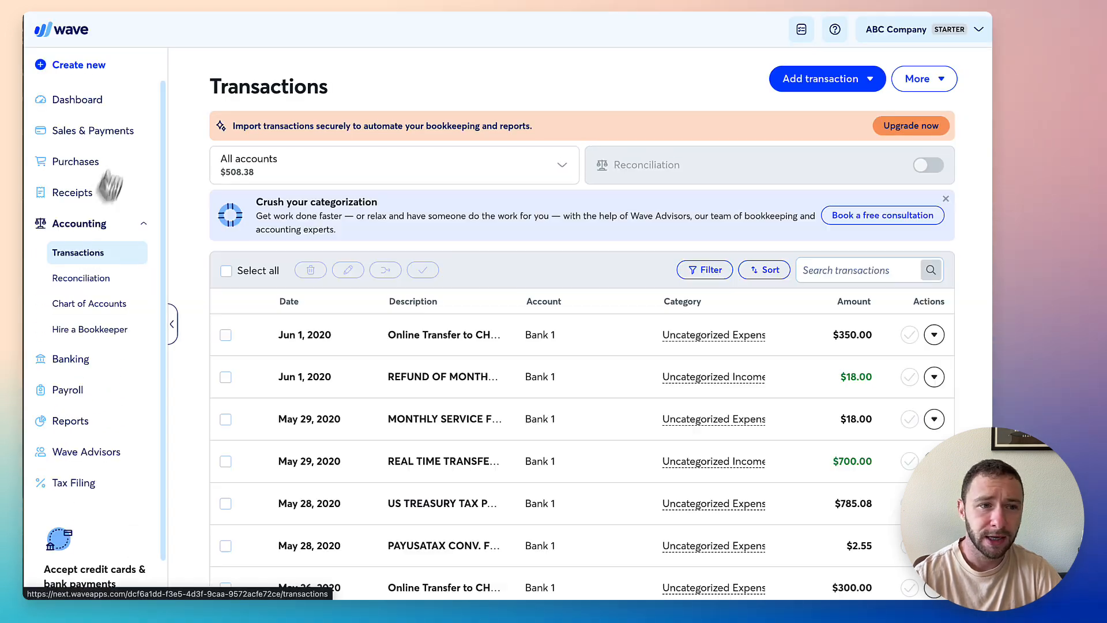
pyautogui.click(830, 86)
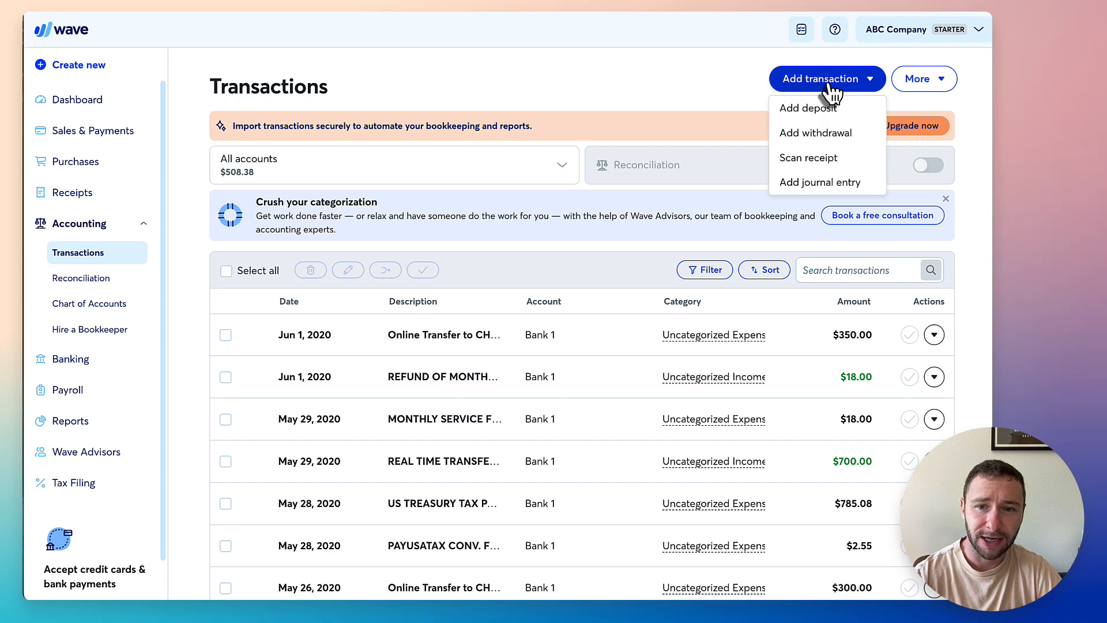
pyautogui.click(830, 183)
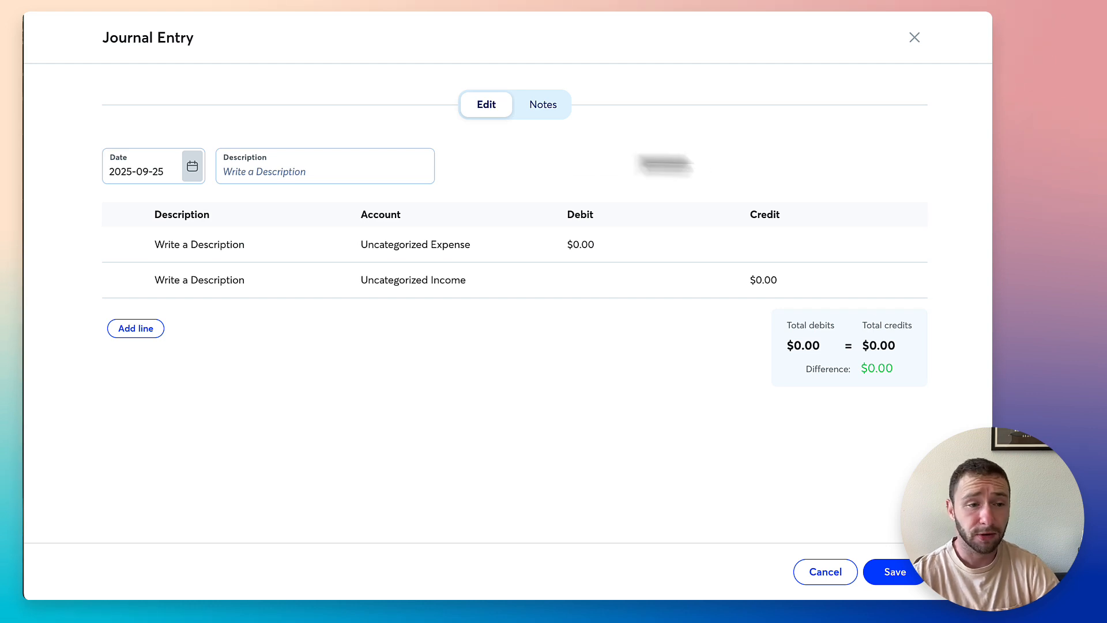
# Step: Enter "Continuing education purchase on personal AMEX account" as the journal entry's overall description
pyautogui.click(300, 171)
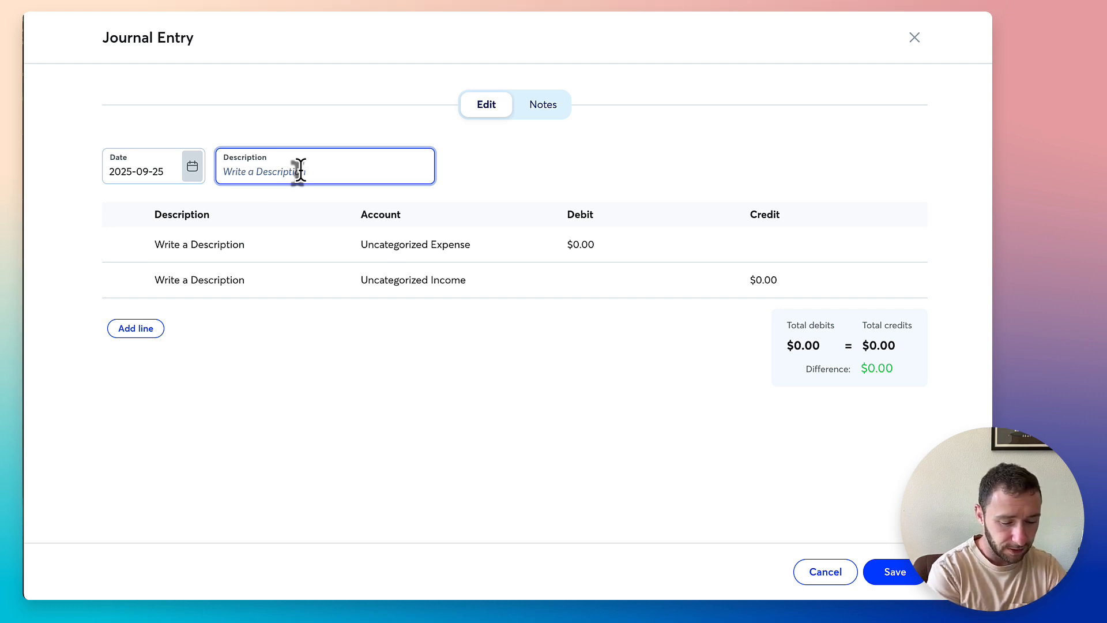
pyautogui.write('Conti')
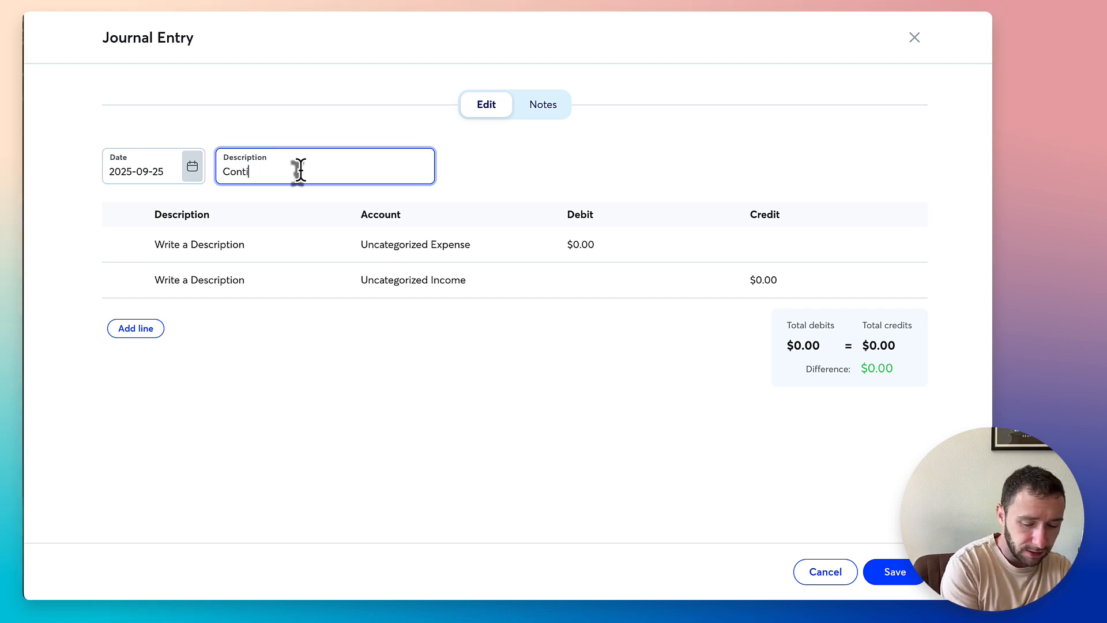
pyautogui.write('nuing education')
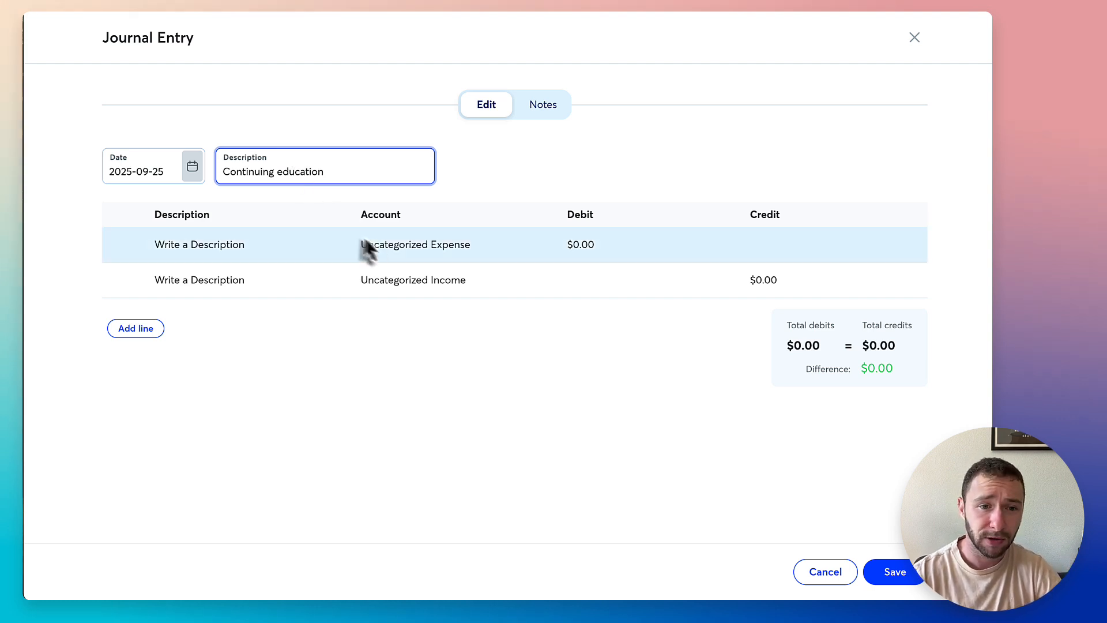
pyautogui.click(420, 245)
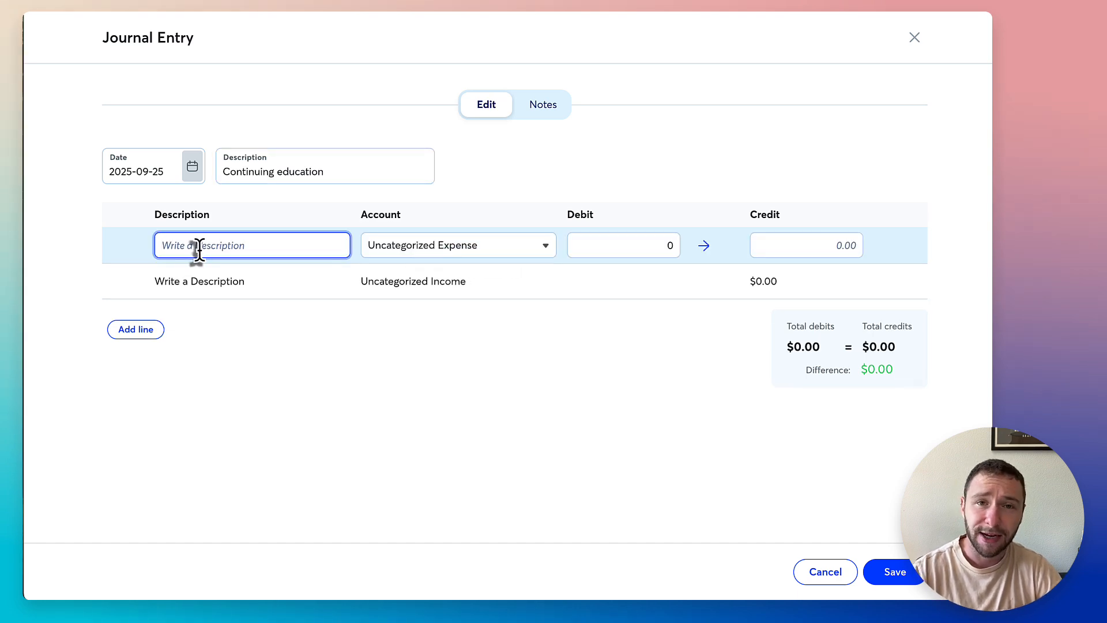
pyautogui.click(338, 169)
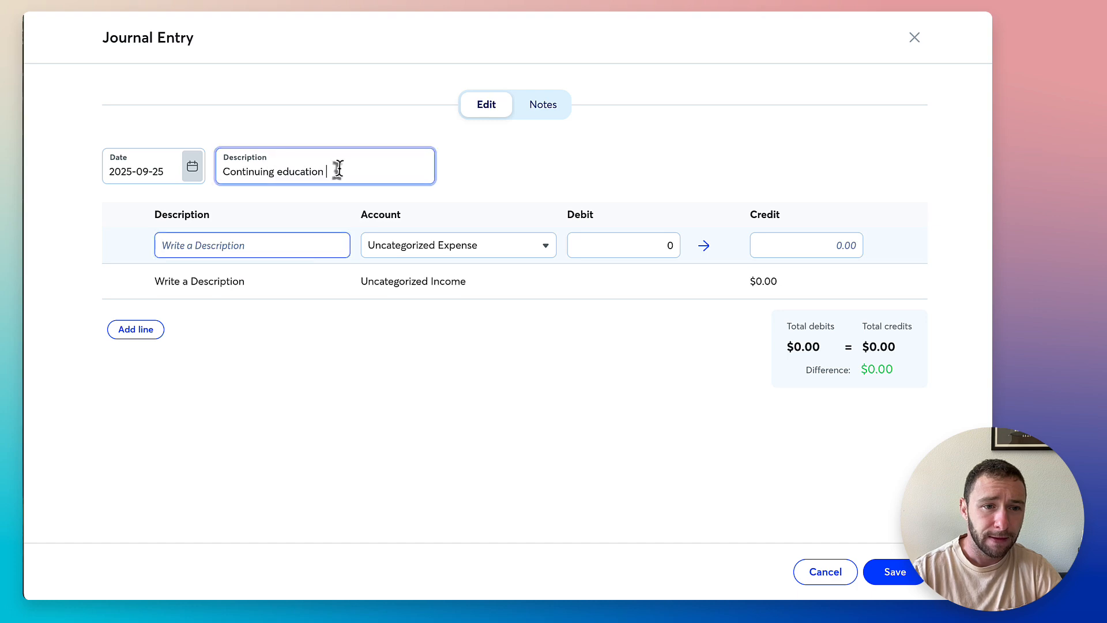
pyautogui.write('pu')
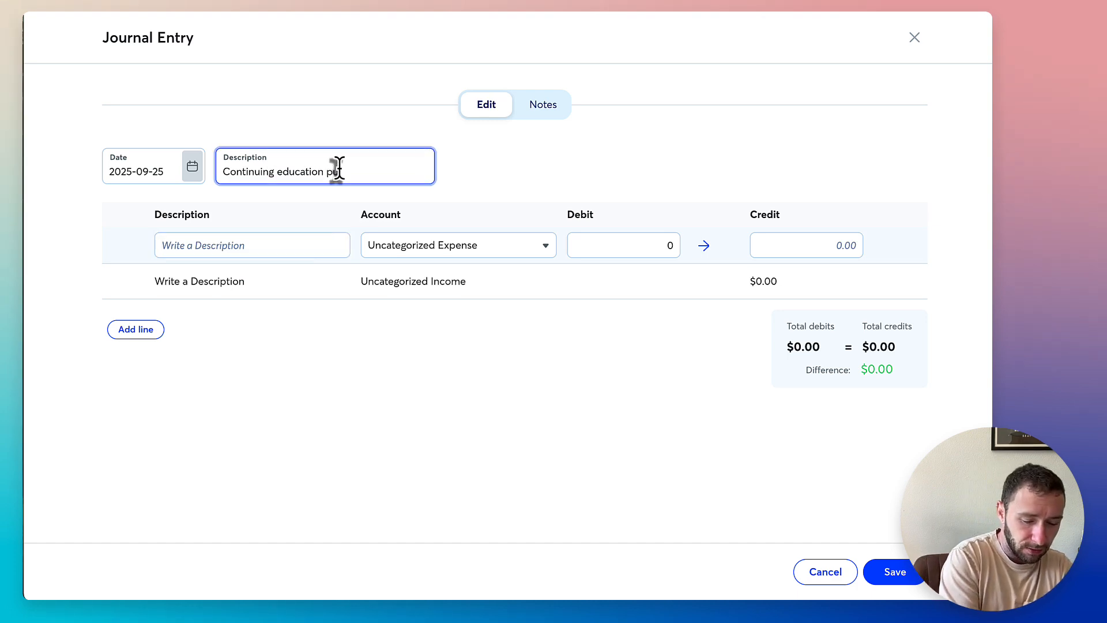
pyautogui.write('rchase on personal ')
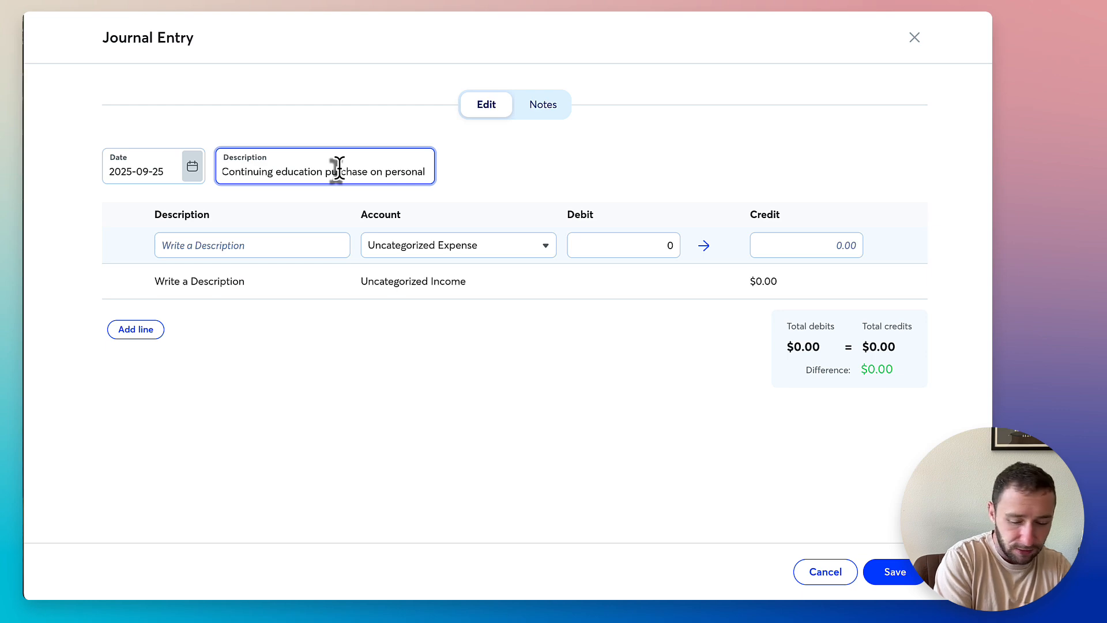
pyautogui.write('AMEX acco')
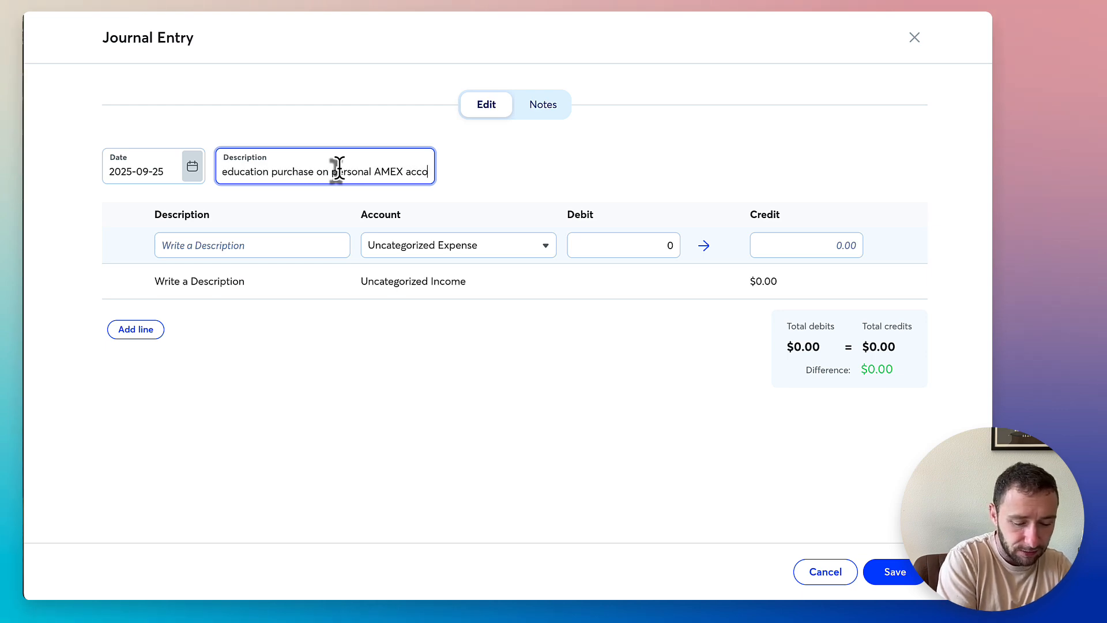
pyautogui.write('unt')
# Step: Copy the journal entry's overall description into the descriptions of both the expense and income lines
pyautogui.hotkey('ctrl', 'a')
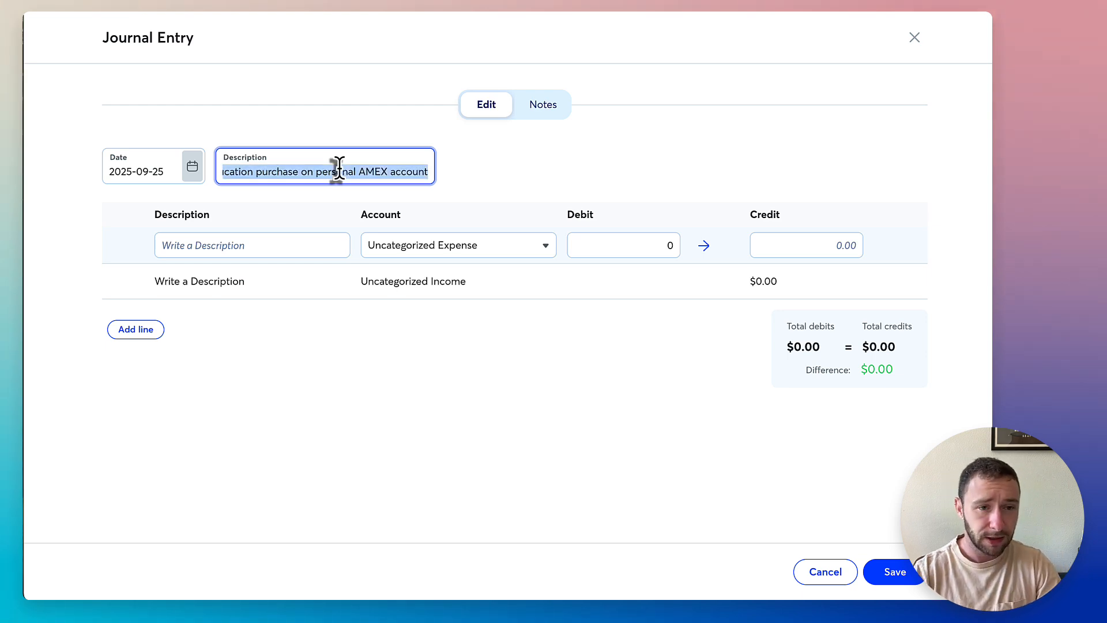
pyautogui.hotkey('ctrl', 'c')
pyautogui.click(240, 242)
pyautogui.hotkey('ctrl', 'v')
pyautogui.click(239, 280)
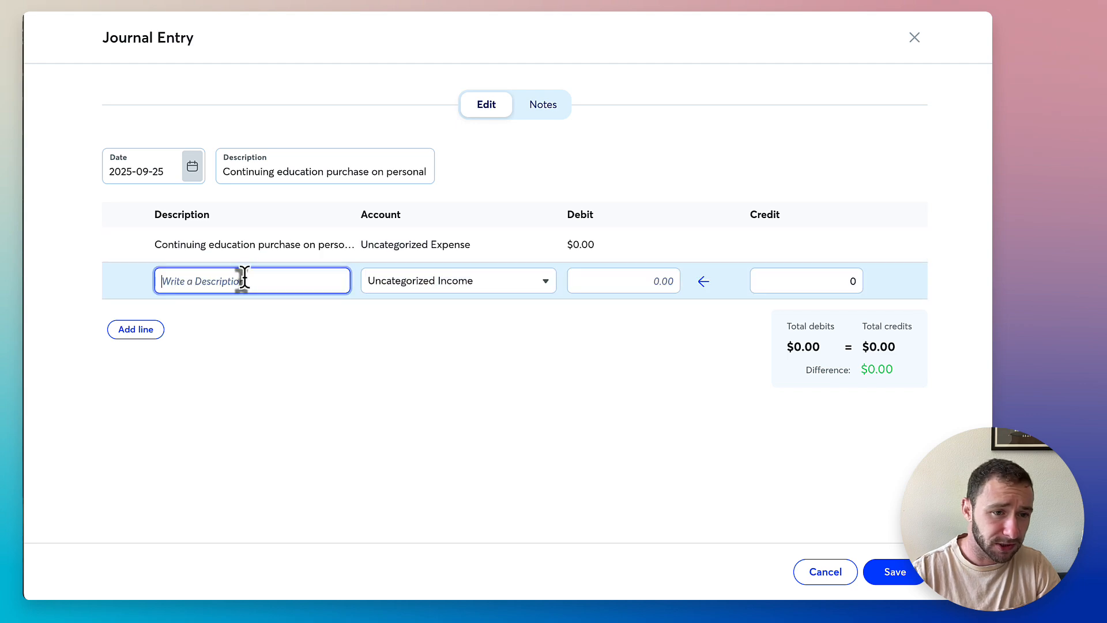
pyautogui.hotkey('ctrl', 'v')
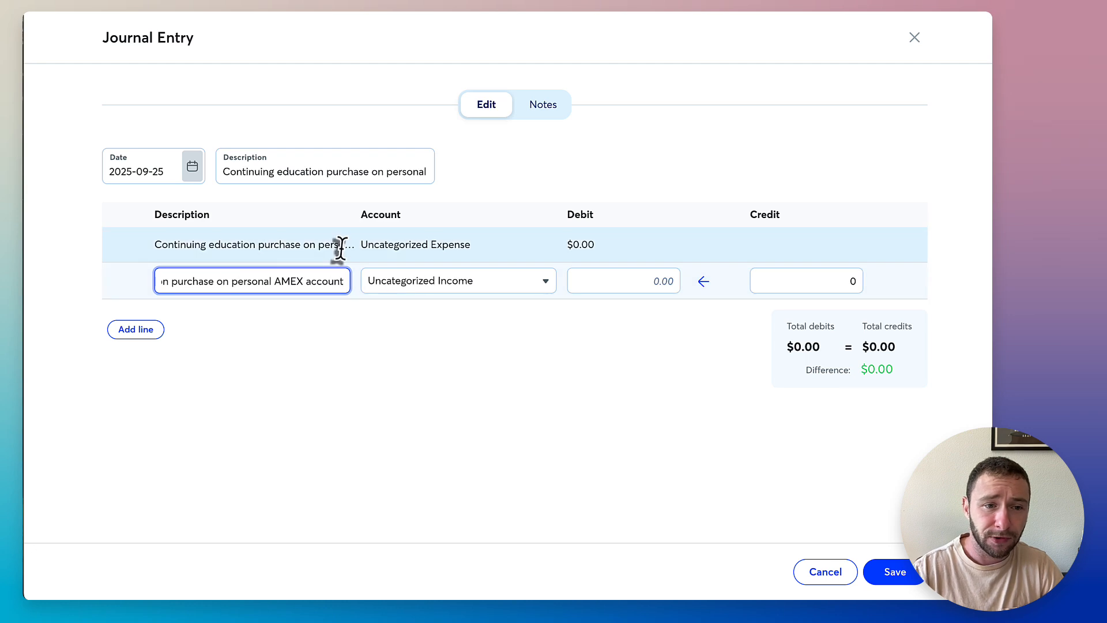
pyautogui.click(508, 196)
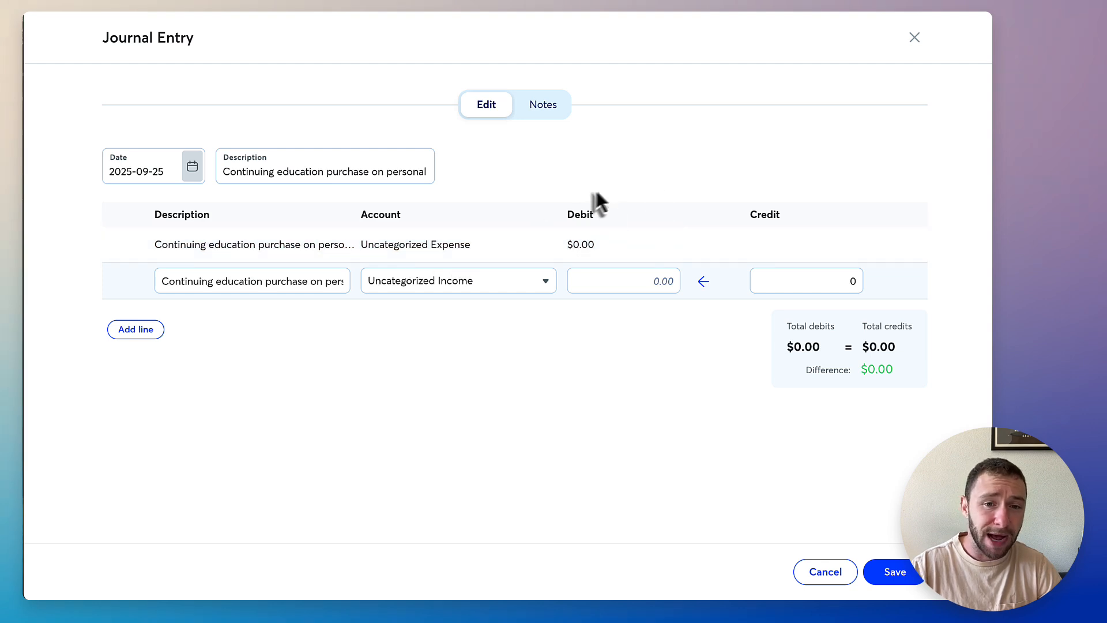
# Step: Set the debit on the Uncategorized Expense line and the credit on the Uncategorized Income line to 1250 each
pyautogui.click(581, 246)
pyautogui.click(584, 246)
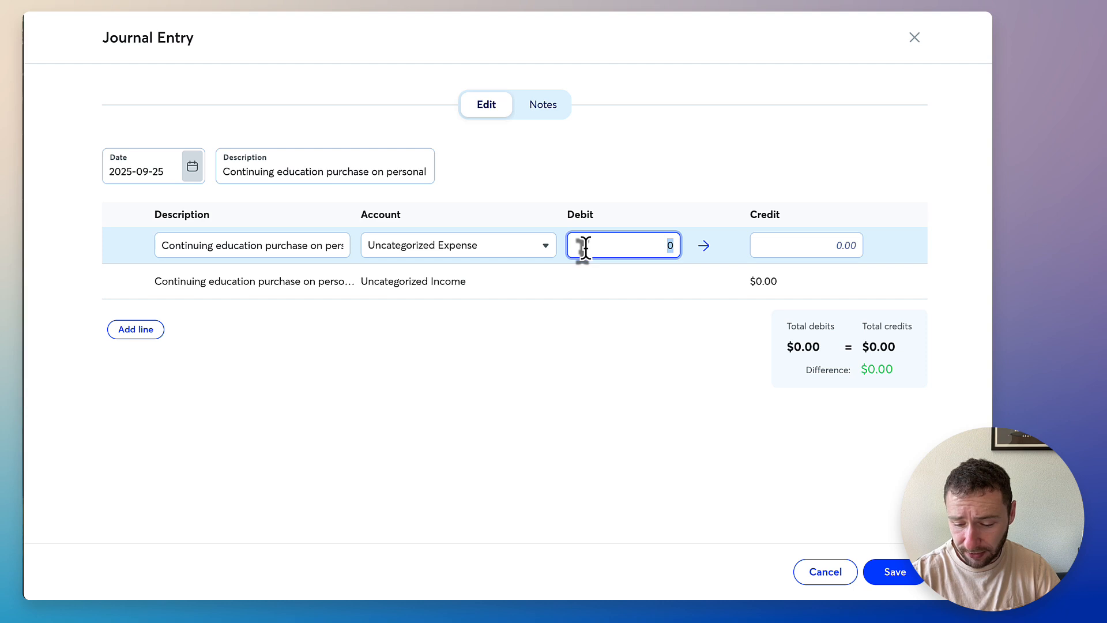
pyautogui.write('1250')
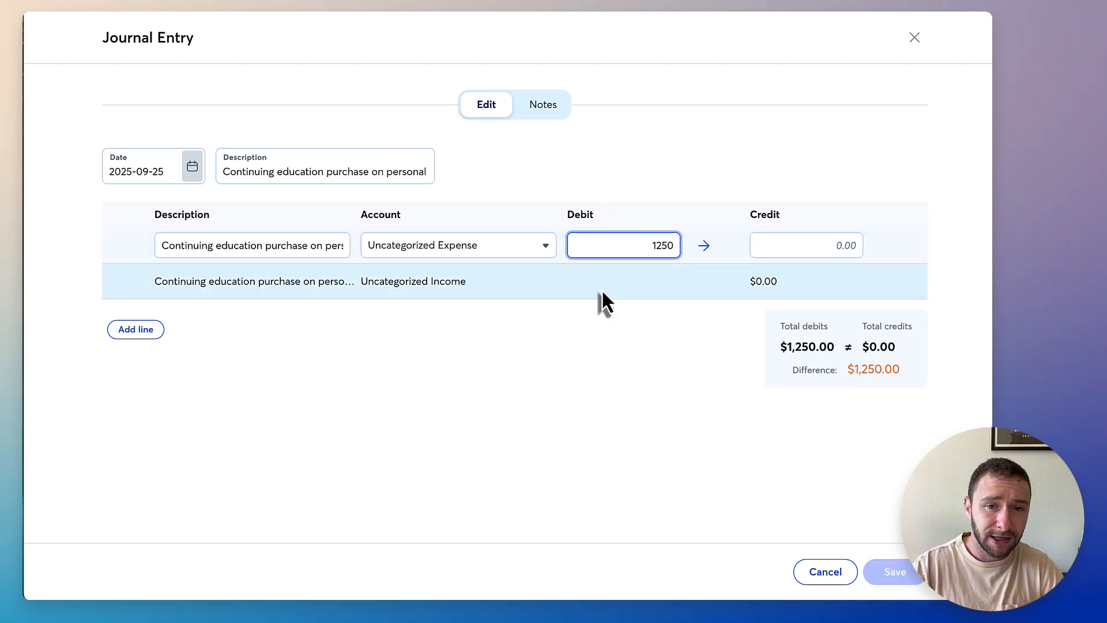
pyautogui.click(775, 281)
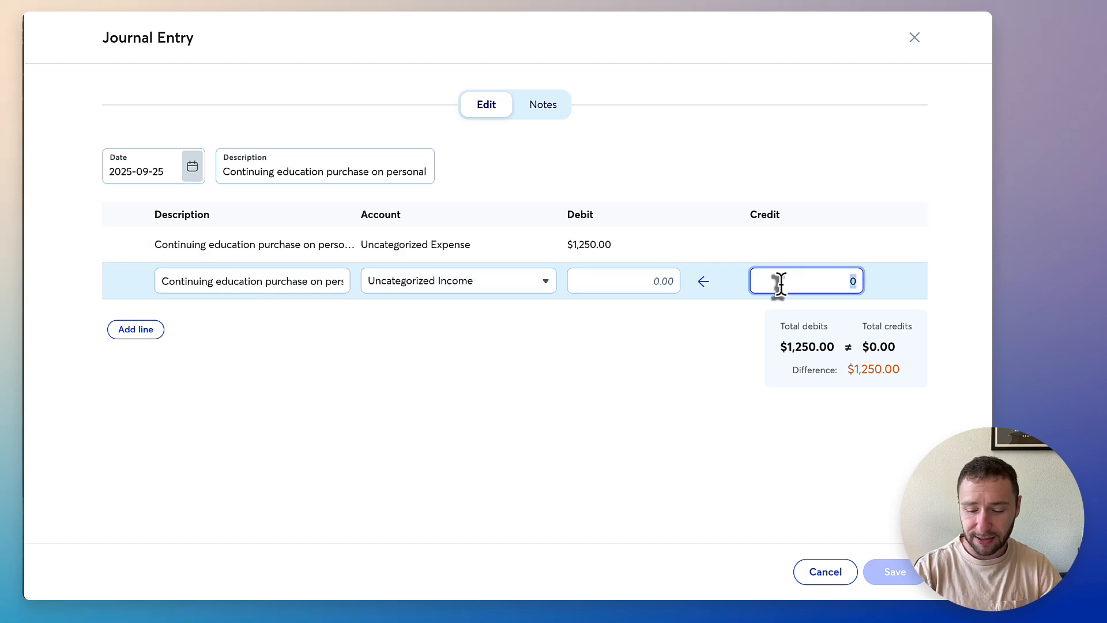
pyautogui.write('1250')
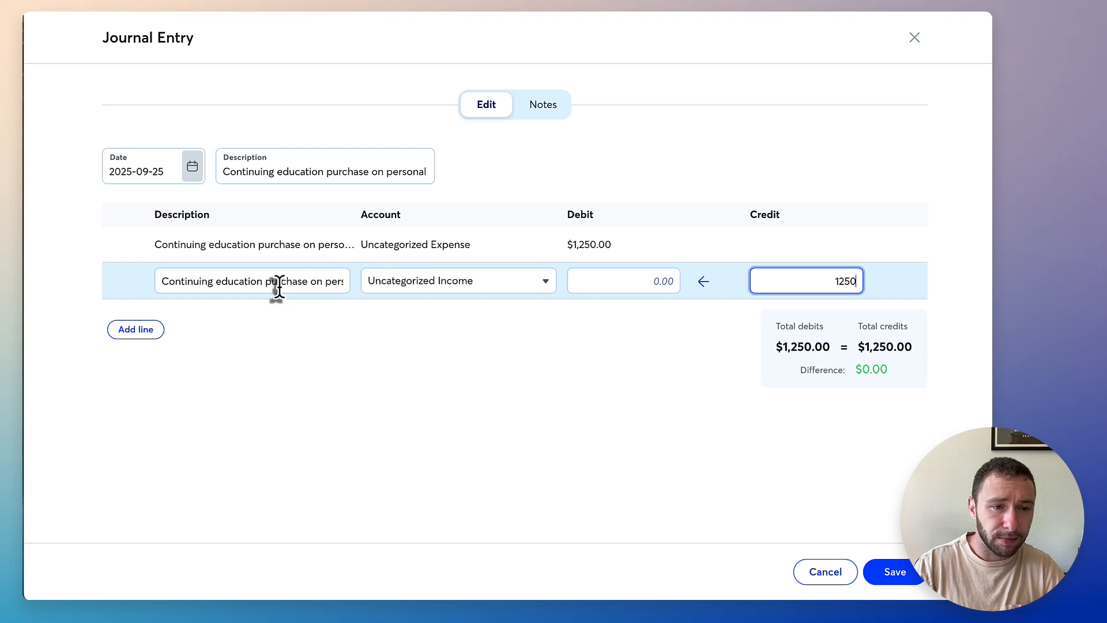
# Step: Search for "Payable to Owner" as the account for the credit line
pyautogui.click(443, 288)
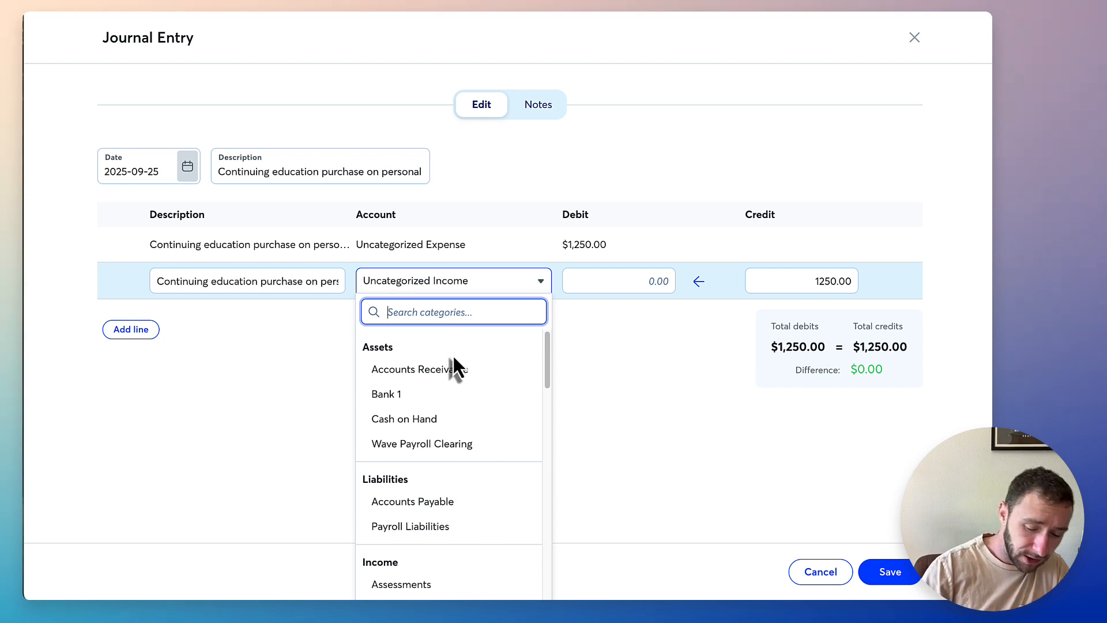
pyautogui.write('Payab')
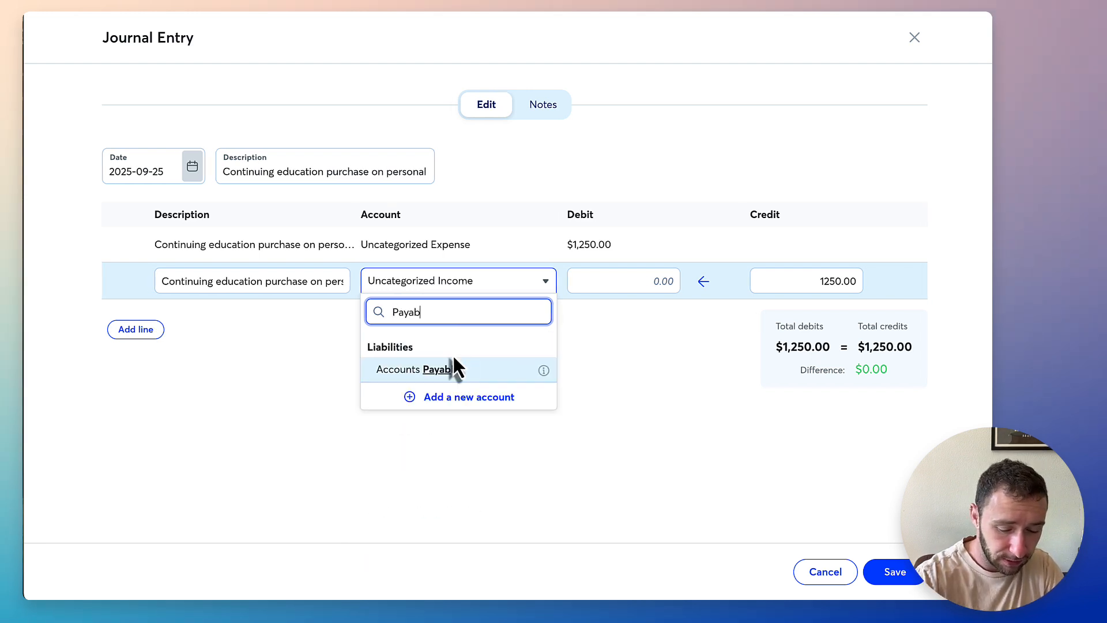
pyautogui.write('le ')
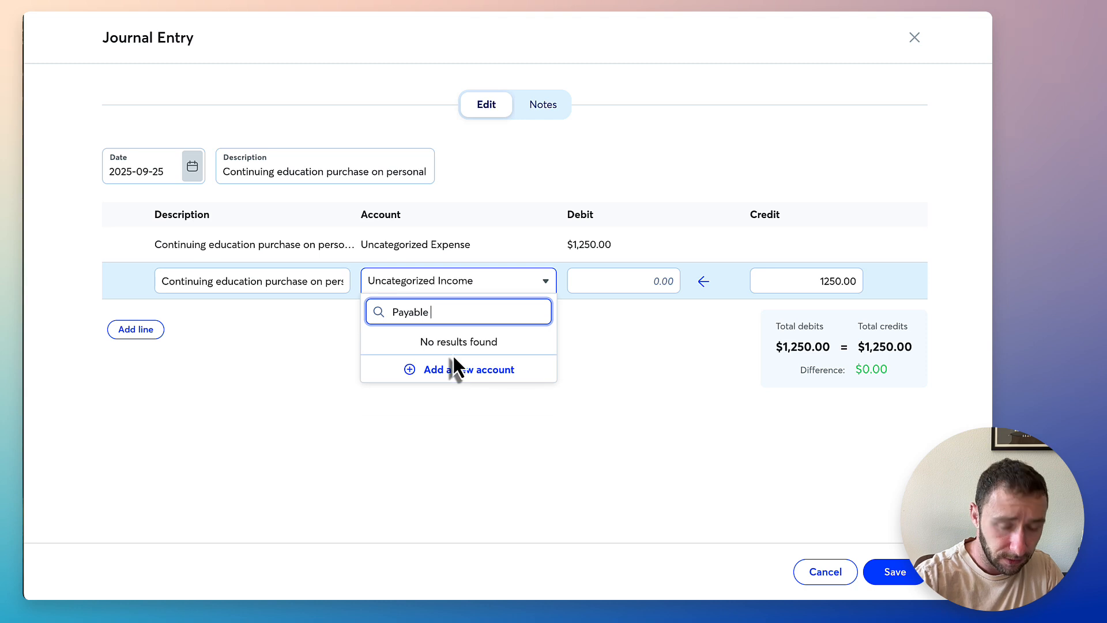
pyautogui.write('to Ownrt')
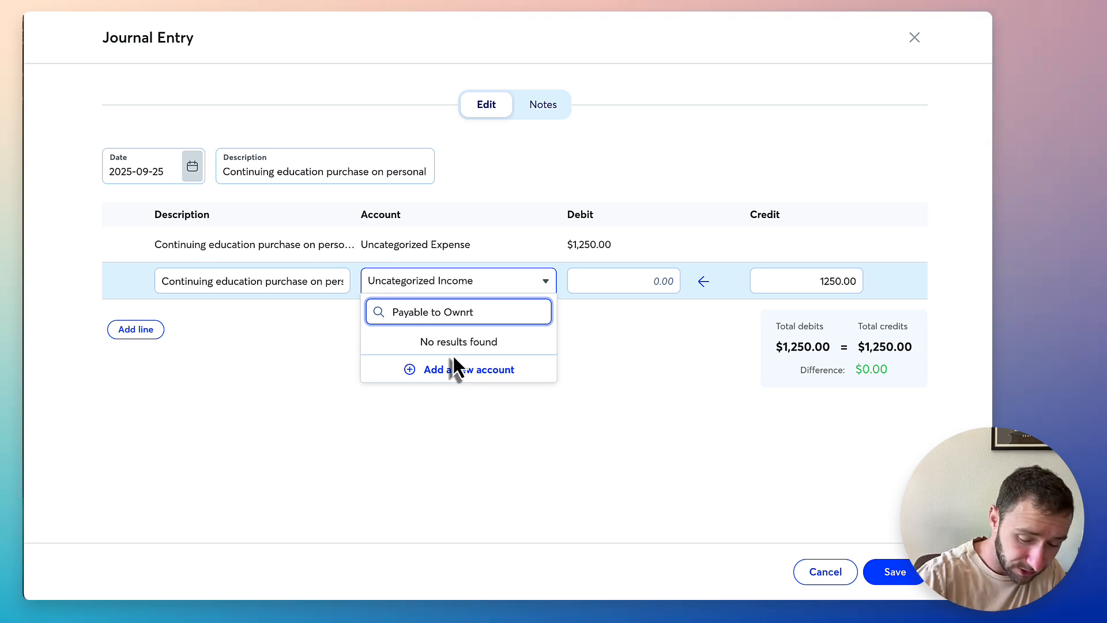
pyautogui.press('BackSpace')
pyautogui.write('er')
pyautogui.press('BackSpace')
pyautogui.press('BackSpace')
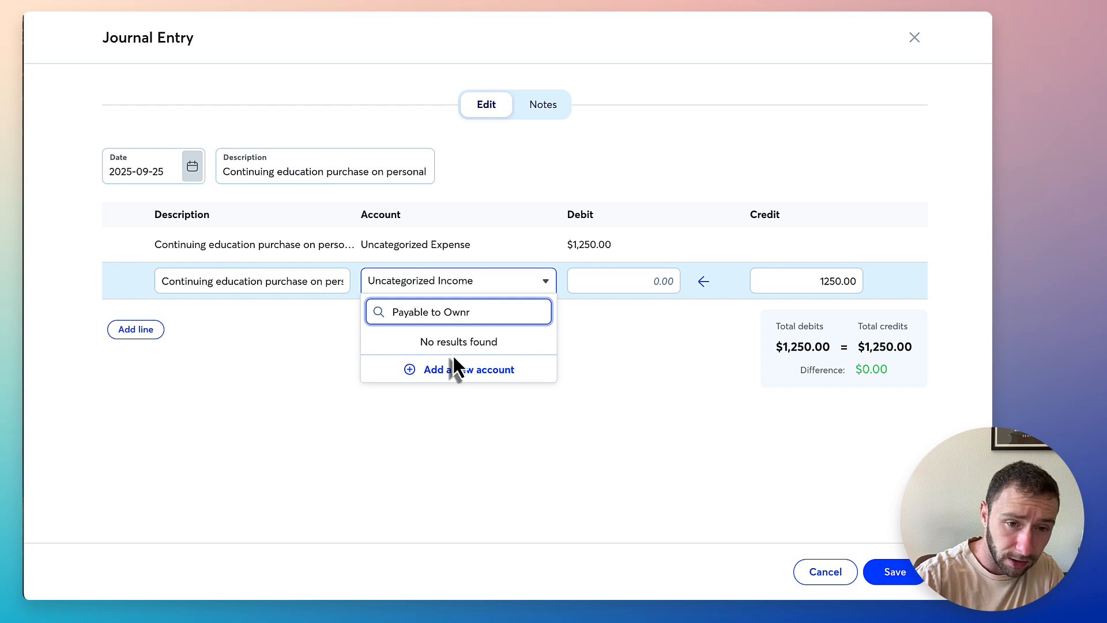
pyautogui.write('er')
pyautogui.press('BackSpace')
pyautogui.press('BackSpace')
pyautogui.press('BackSpace')
pyautogui.write('er')
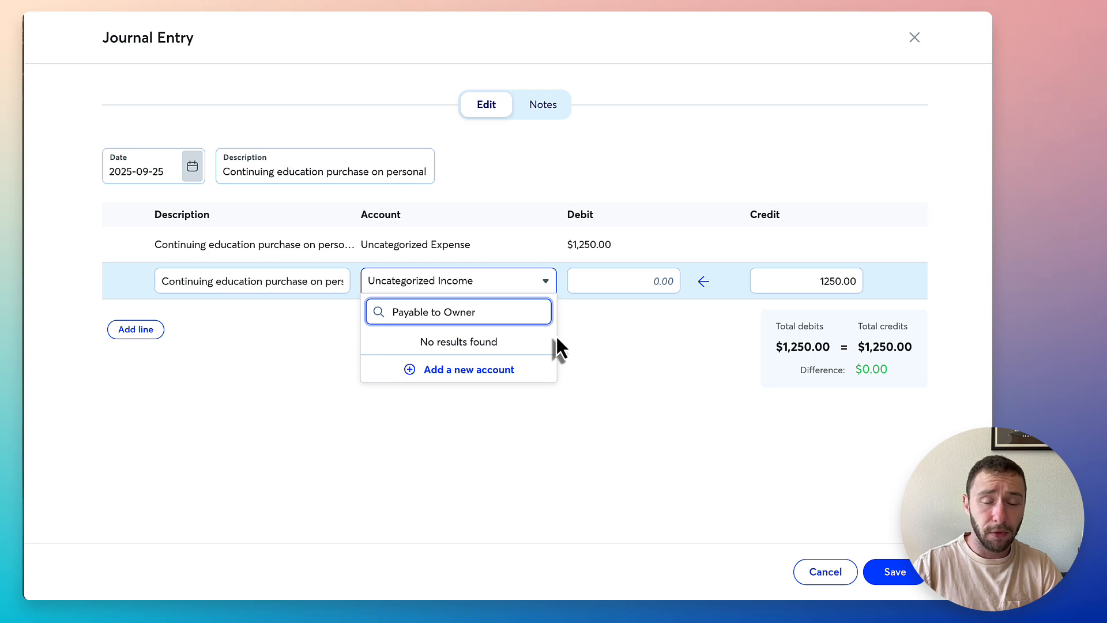
# Step: Add Payable to Owner as a new account of type Other Short-Term Liability for the credit line
pyautogui.click(479, 369)
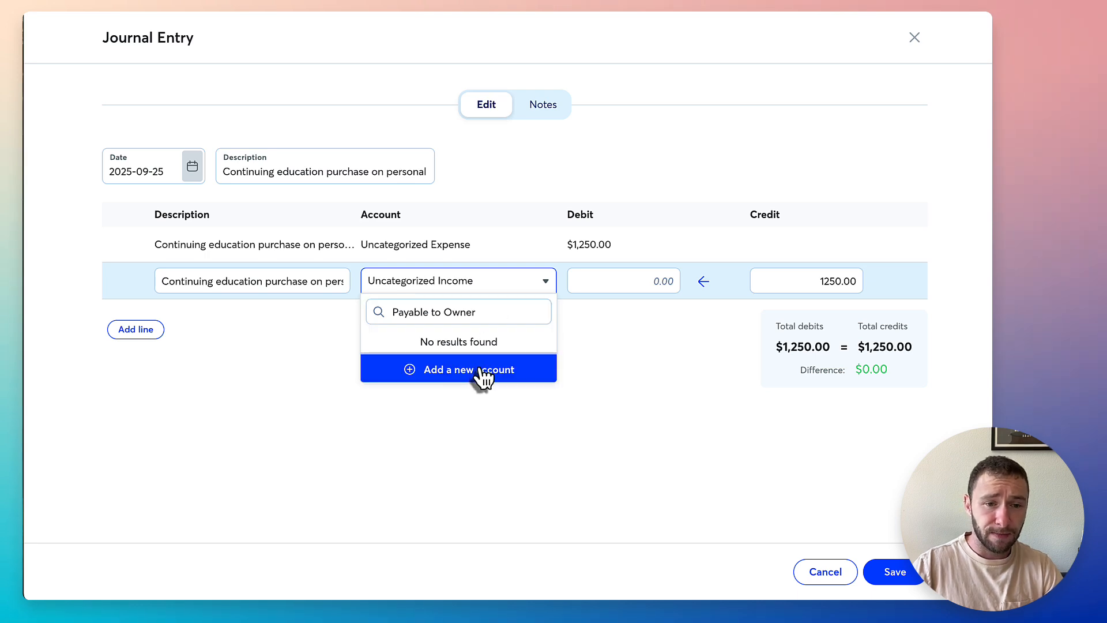
pyautogui.click(461, 131)
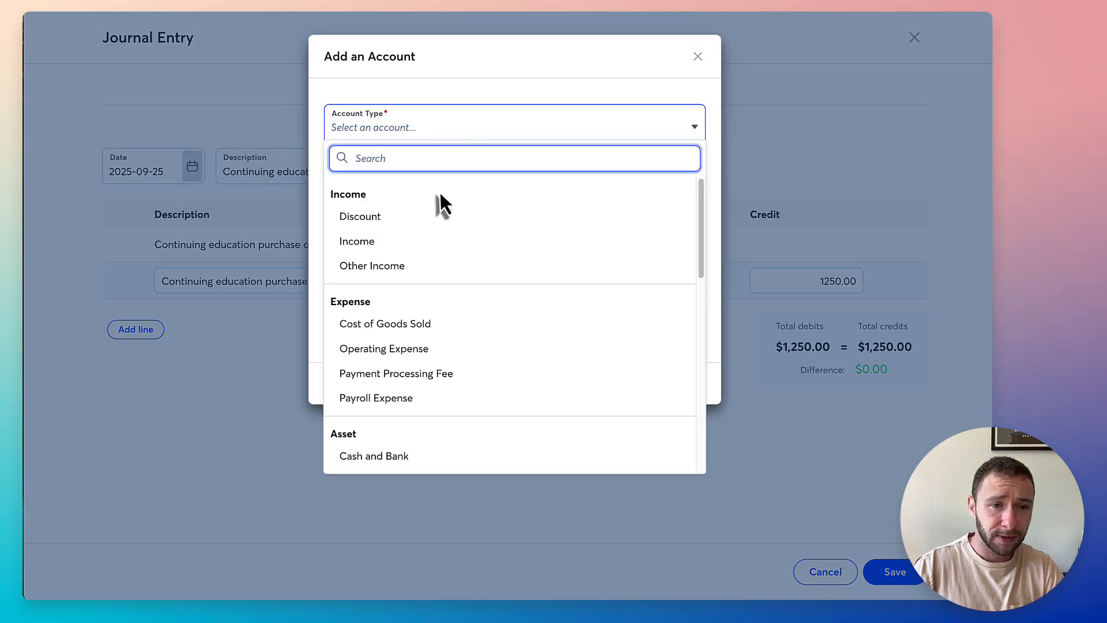
pyautogui.scroll(-1, 490, 334)
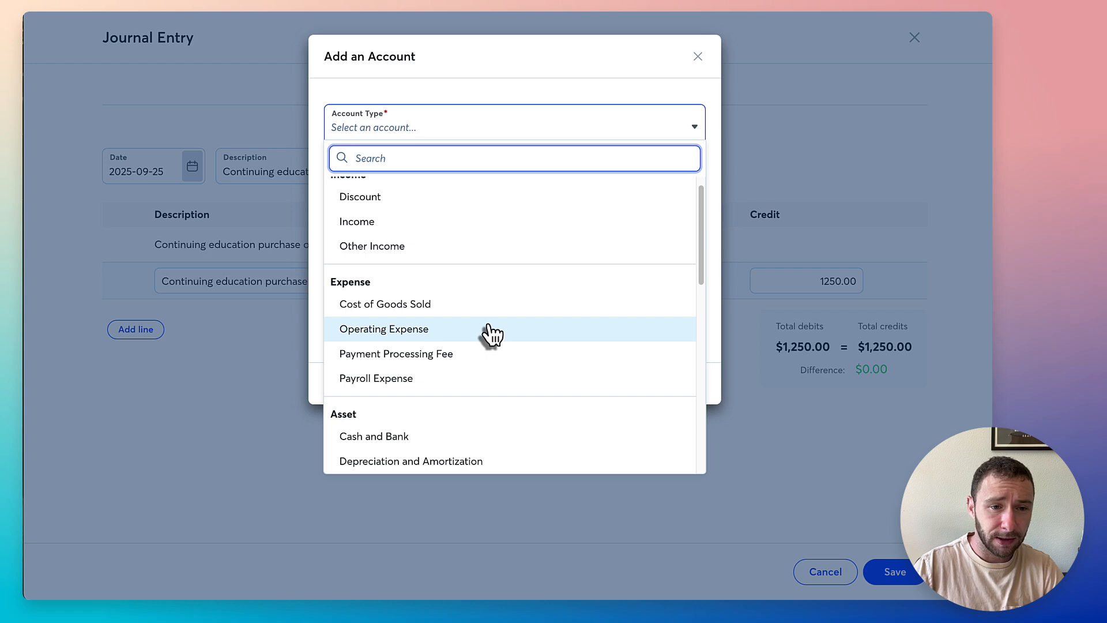
pyautogui.scroll(-10, 490, 335)
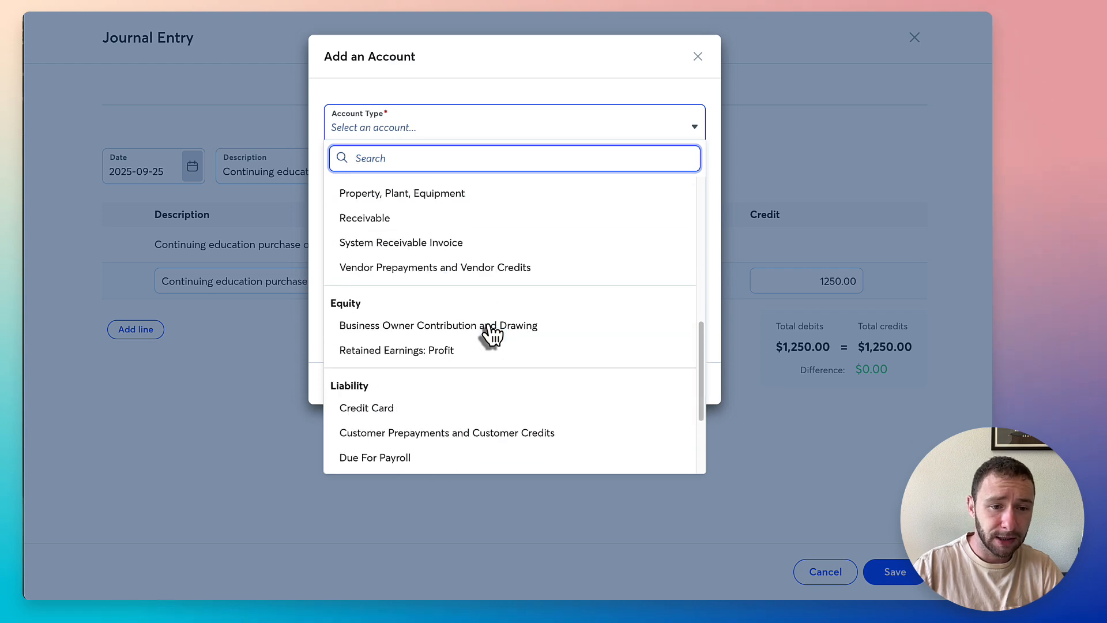
pyautogui.scroll(-5, 444, 440)
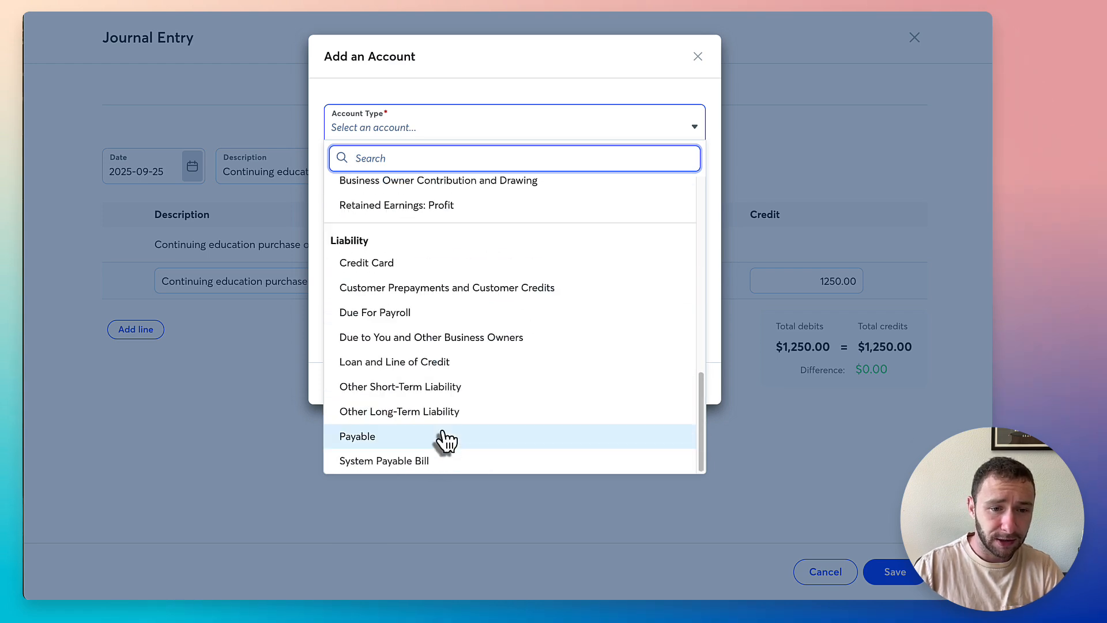
pyautogui.click(443, 392)
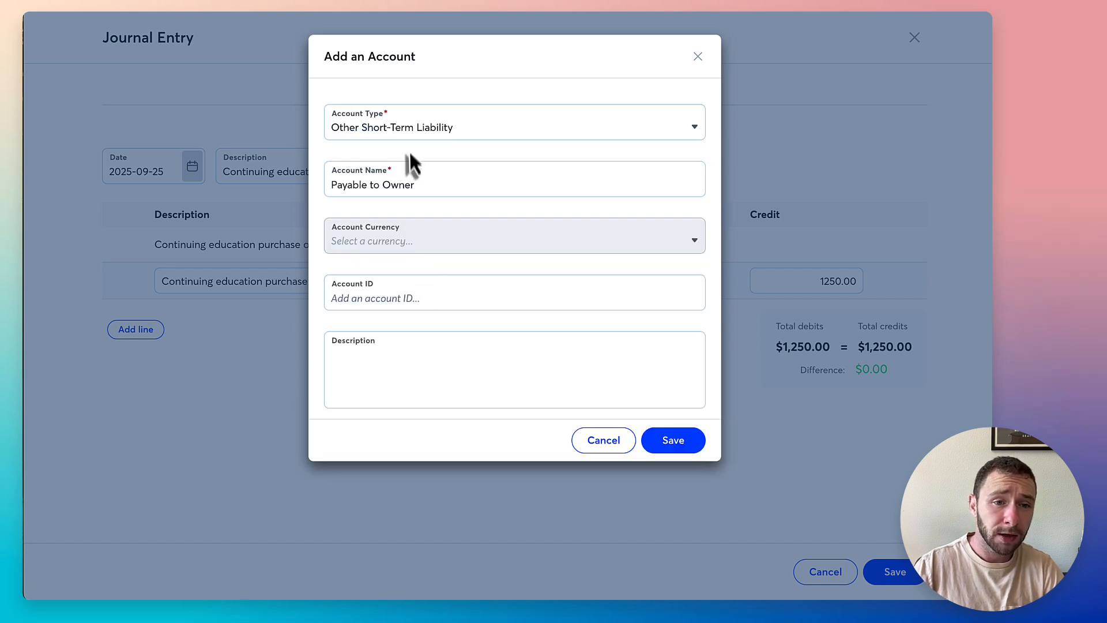
pyautogui.click(664, 449)
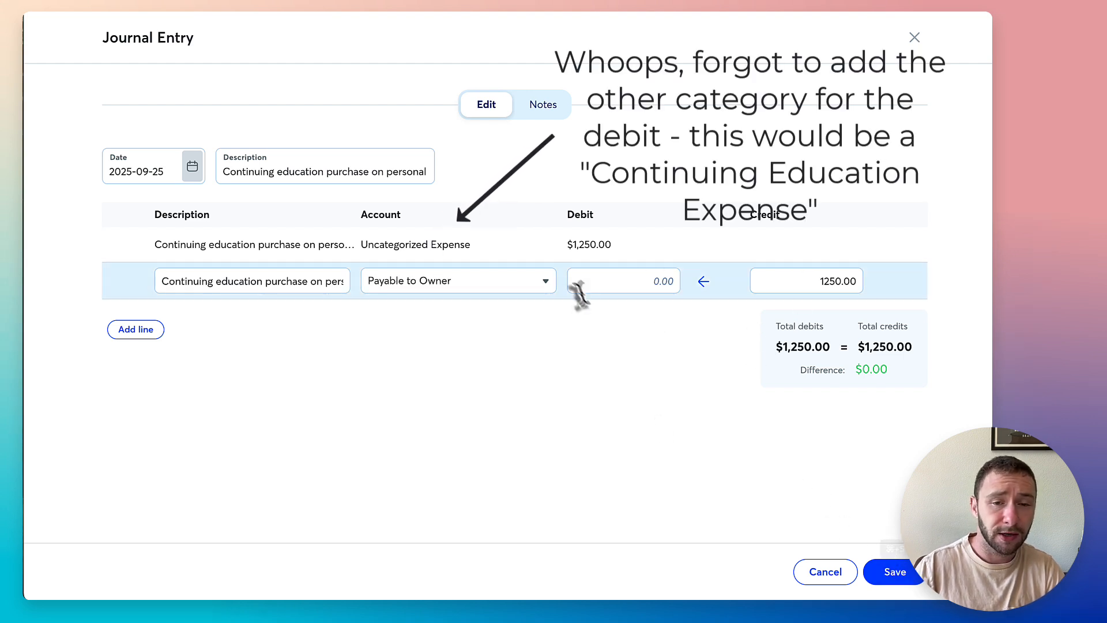
# Step: View the journal entry's notes section, return to its debit and credit lines, and save the entry
pyautogui.click(547, 111)
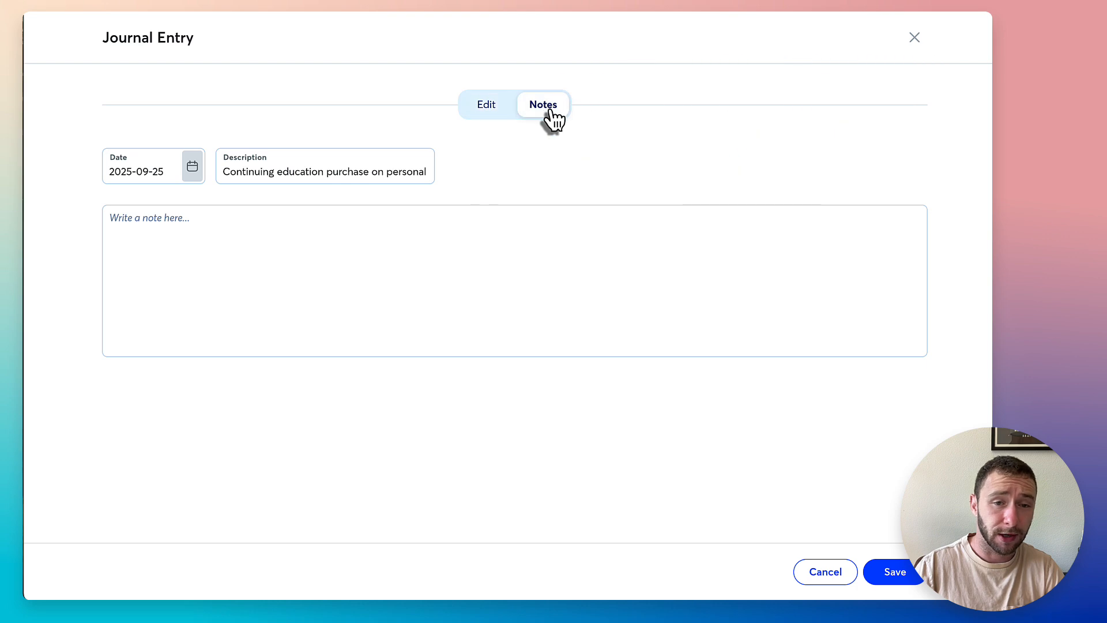
pyautogui.click(493, 111)
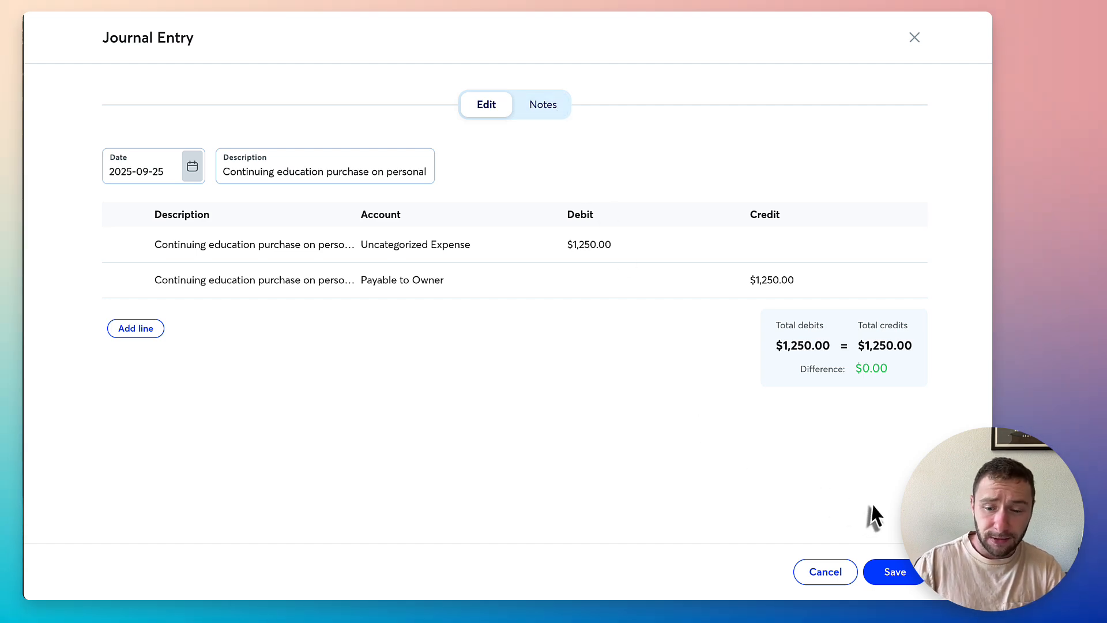
pyautogui.click(891, 579)
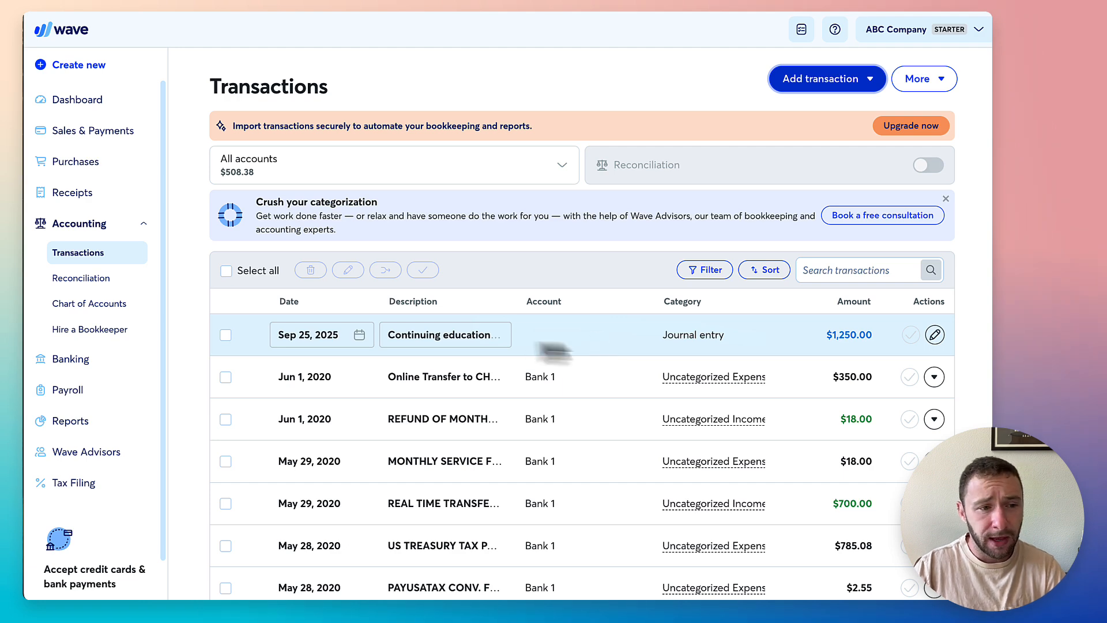
# Step: Open the Account Balances report to check the balance of the Payable to Owner liability
pyautogui.click(84, 420)
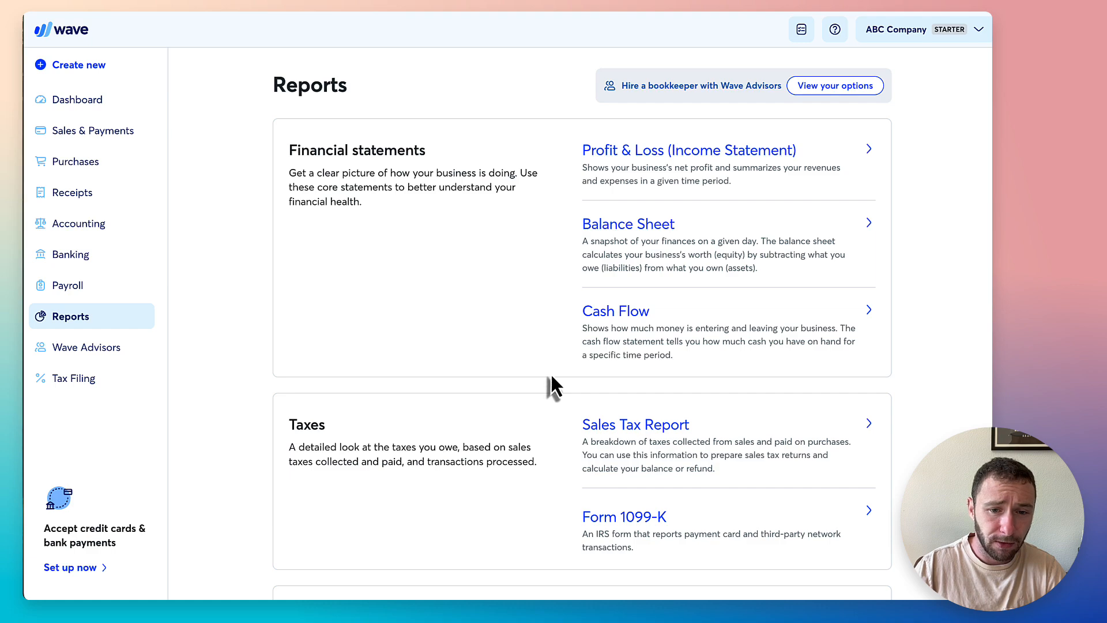
pyautogui.scroll(-10, 551, 377)
pyautogui.scroll(-3, 552, 372)
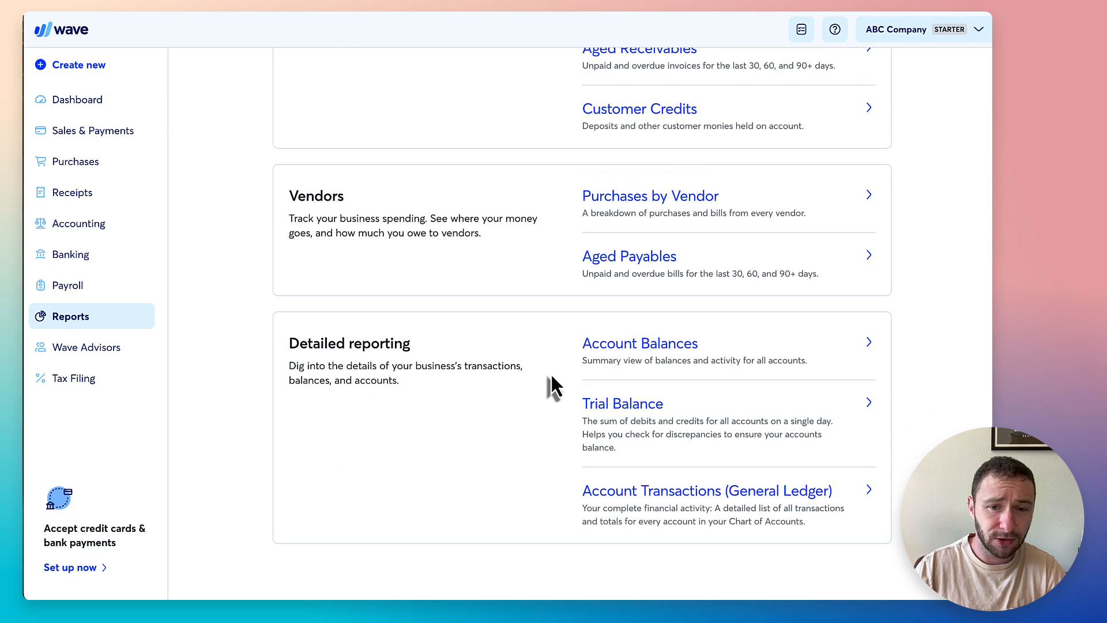
pyautogui.click(641, 343)
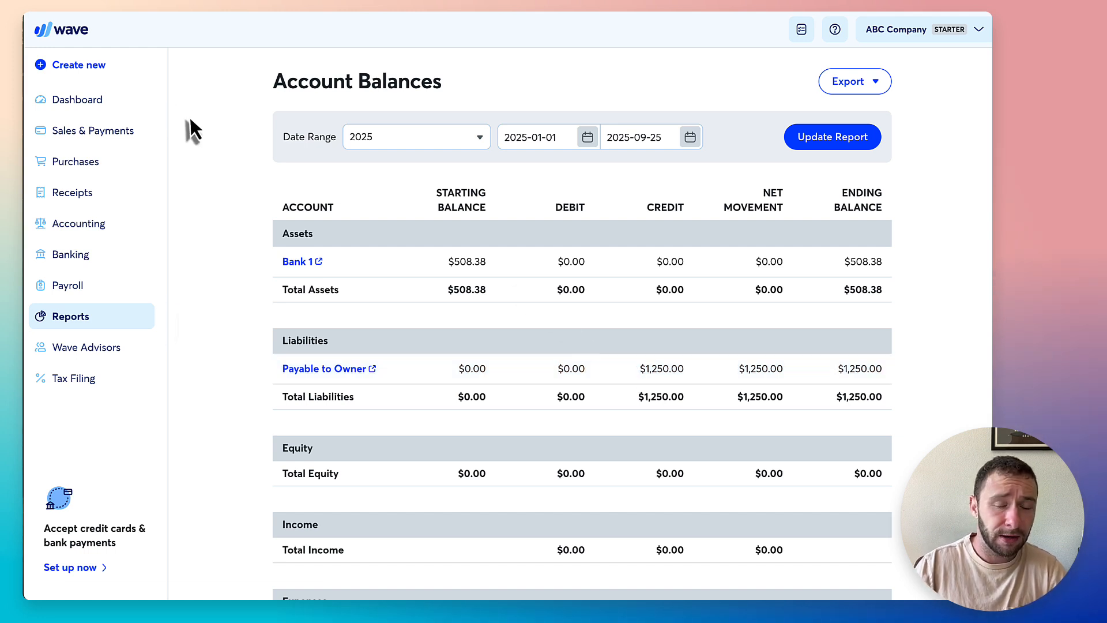
# Step: Return to the transactions list and view the category choices for the Jun 1, 2020 online transfer, closing them without a selection
pyautogui.click(70, 225)
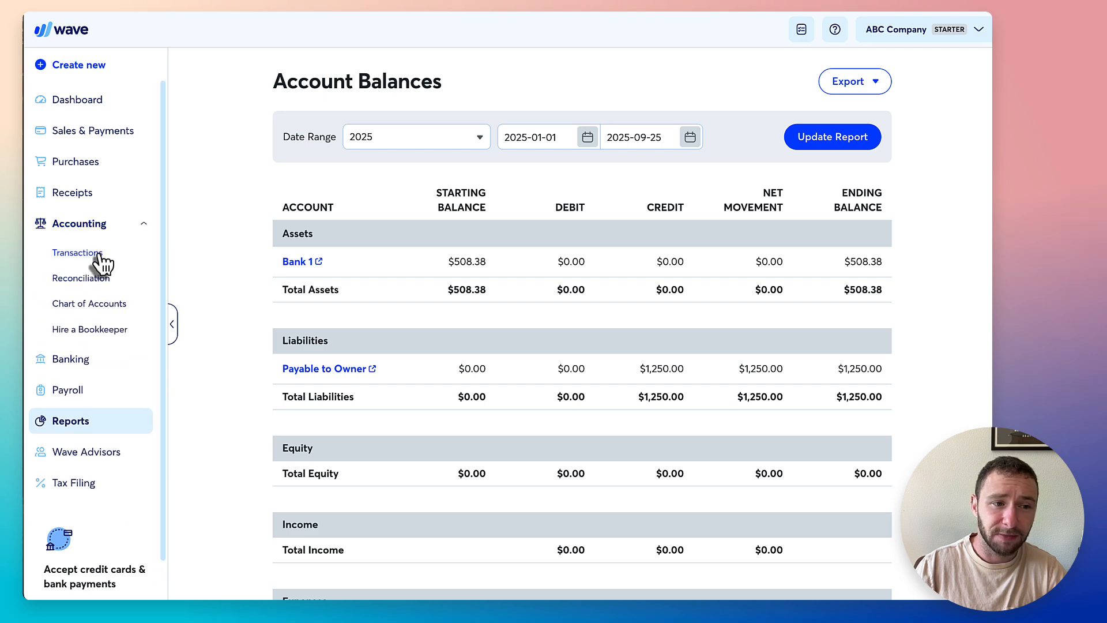
pyautogui.click(100, 254)
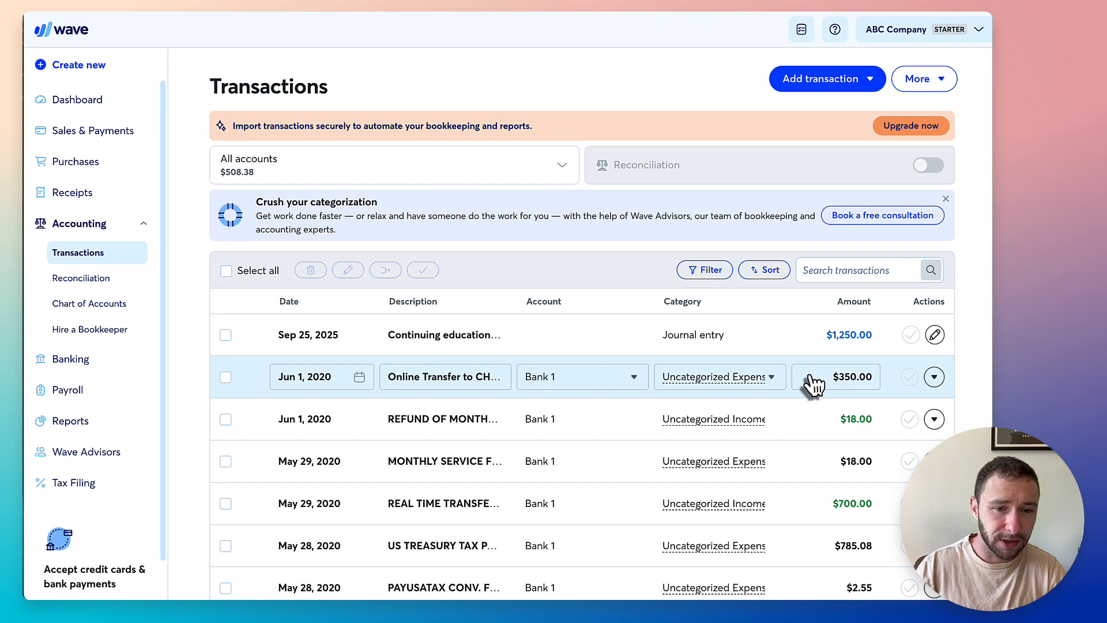
pyautogui.click(691, 381)
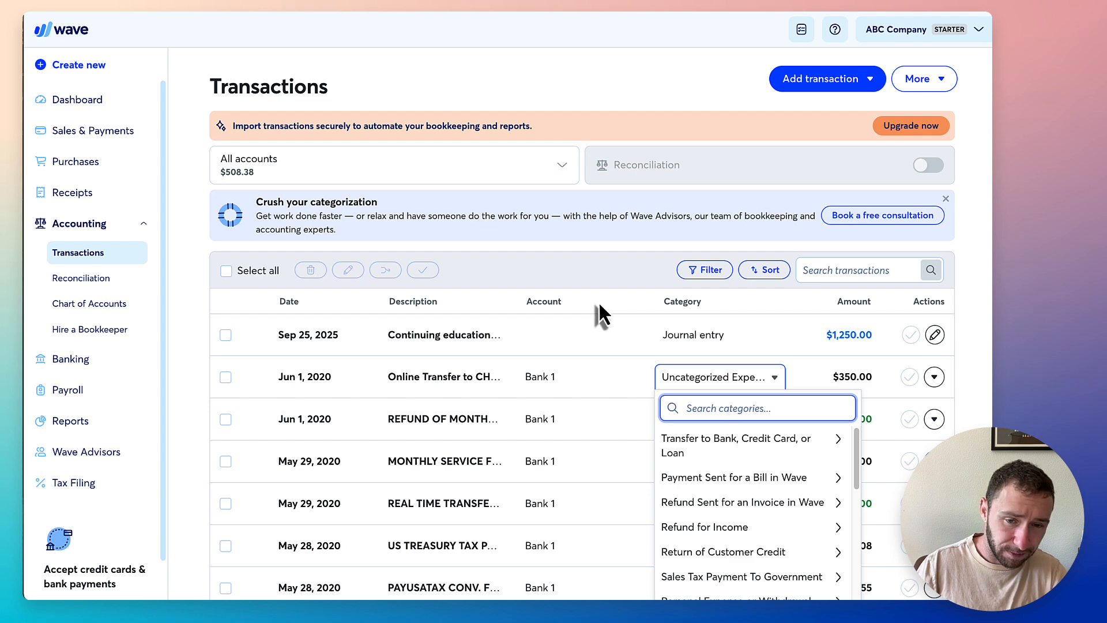
pyautogui.click(572, 260)
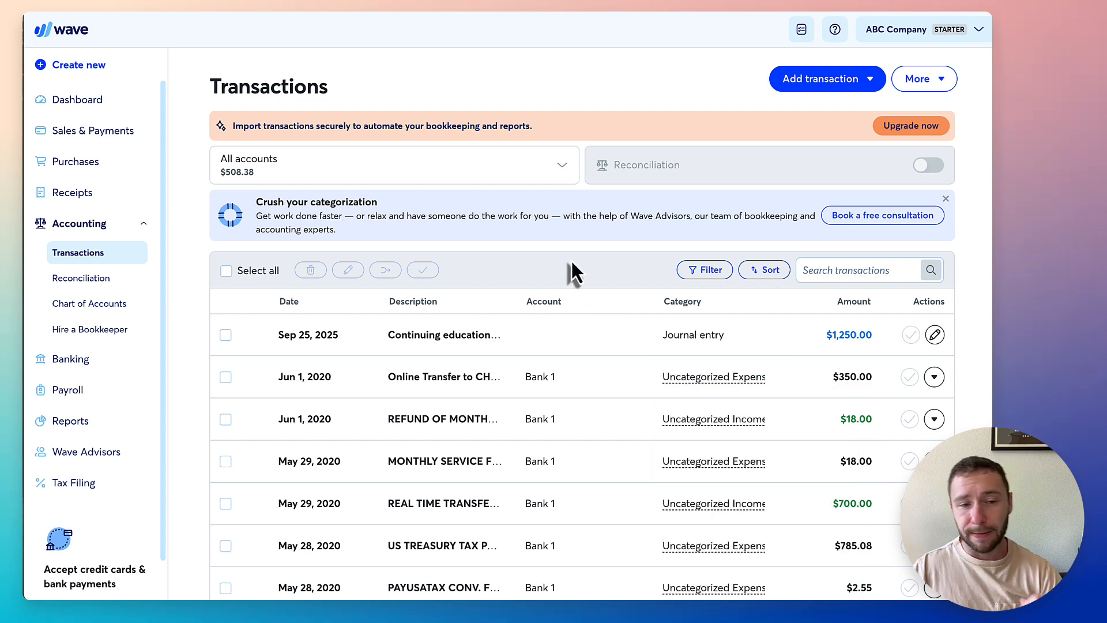